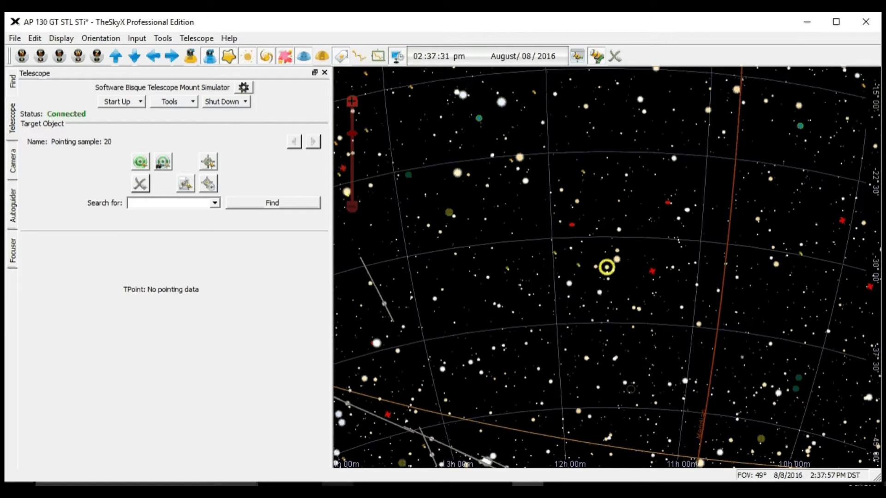
Browse File Explorer to Documents > Software Bisque > TheSkyX Professional Edition > Astrometry
click(337, 484)
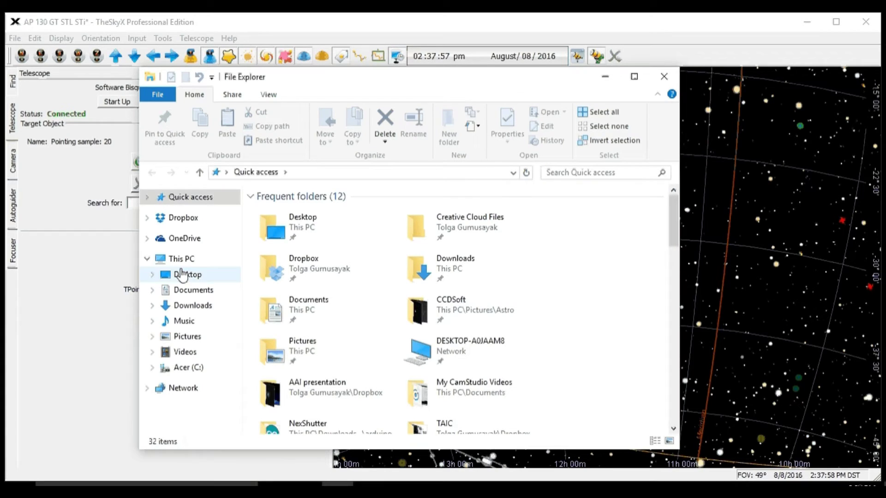
click(194, 289)
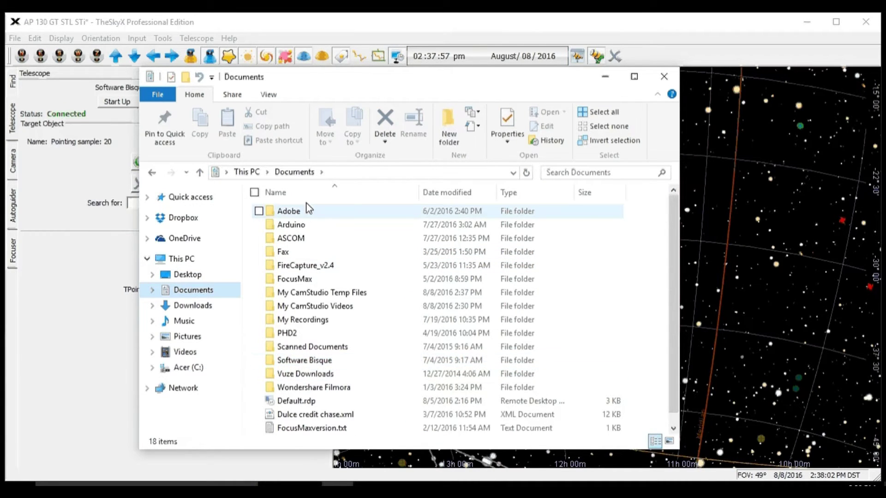
double_click(303, 360)
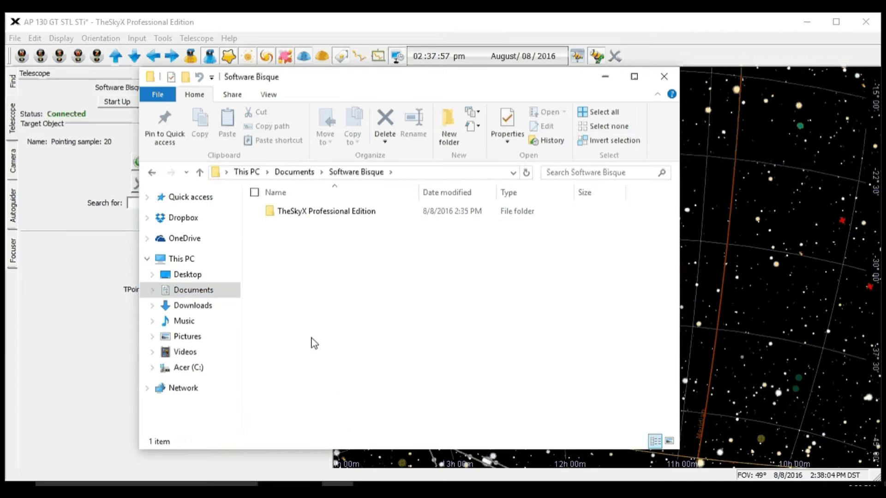
double_click(310, 213)
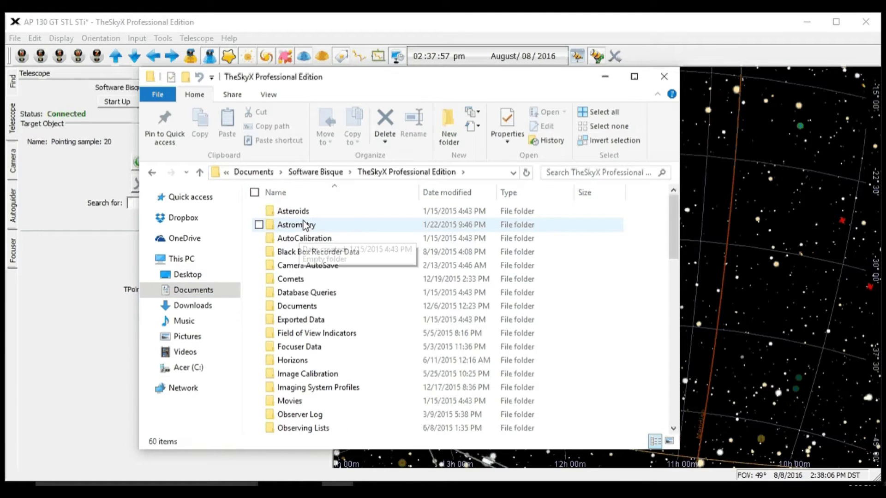
double_click(305, 225)
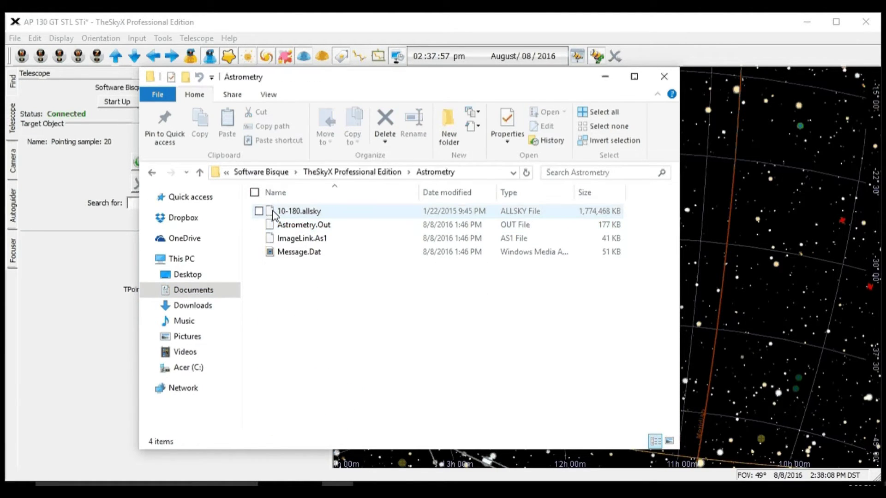
Select the 10-180.allsky database file (1,774,468 KB), then close File Explorer
click(273, 213)
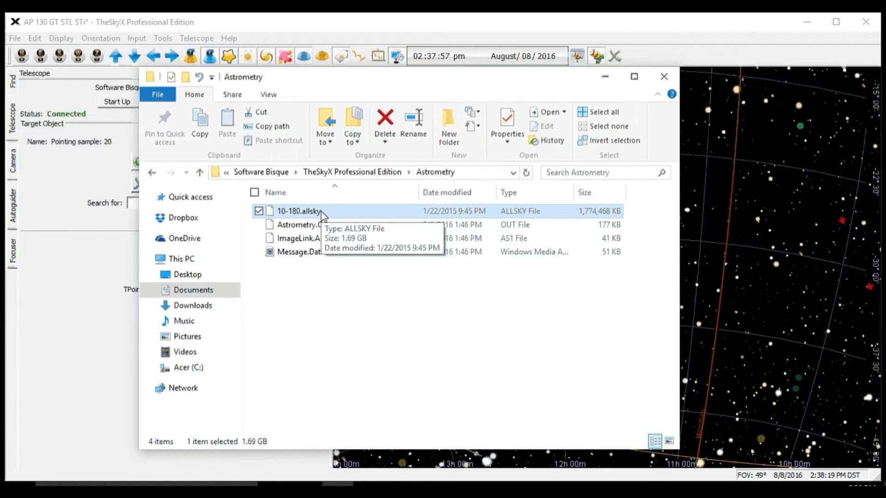
click(325, 320)
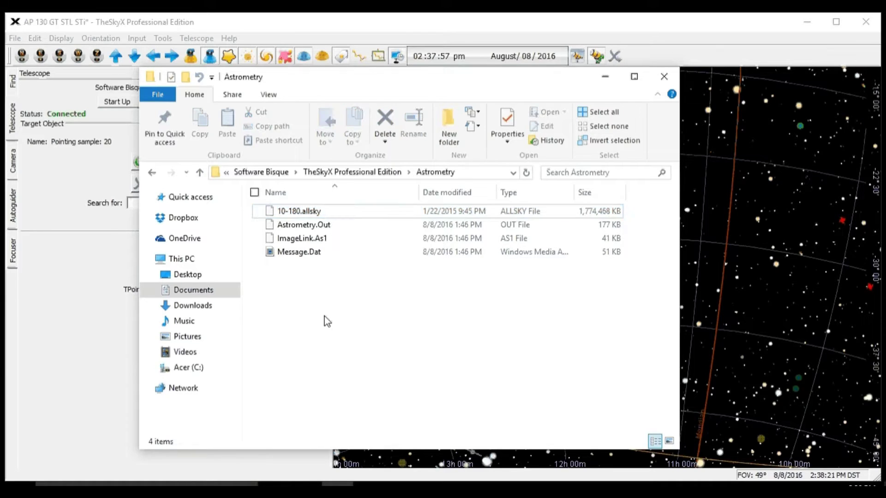
mouse_move(314, 218)
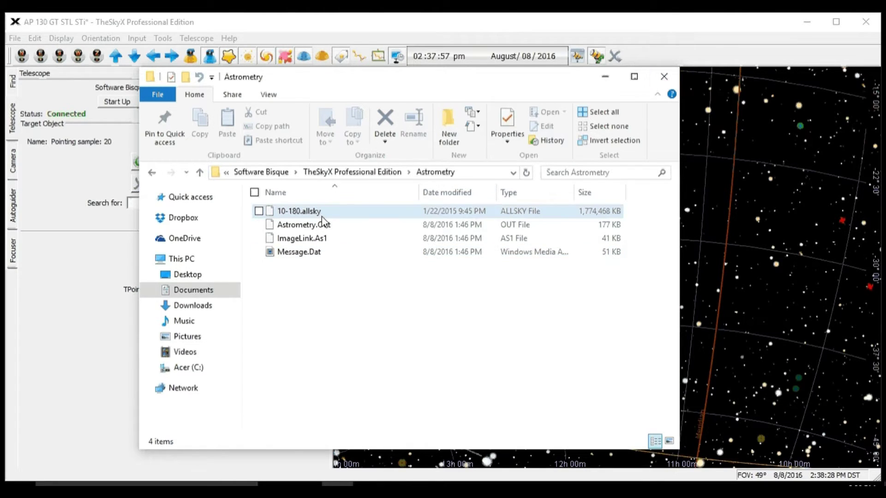
click(300, 215)
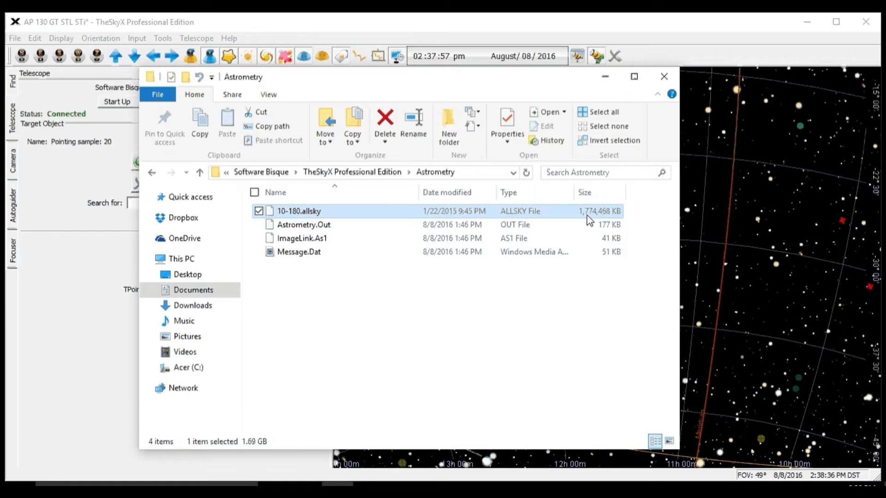
click(664, 77)
Review the Image Link All Sky results, with a solution found in Antlia, and close Image Link
click(165, 41)
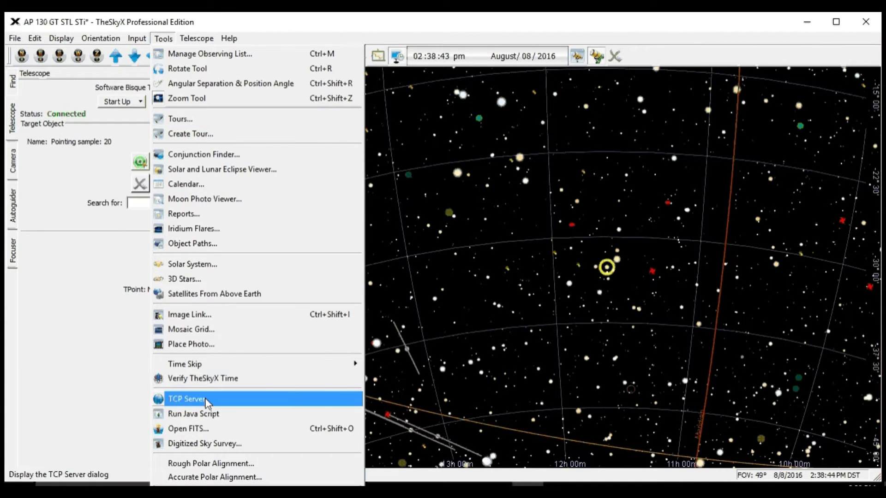
key(Escape)
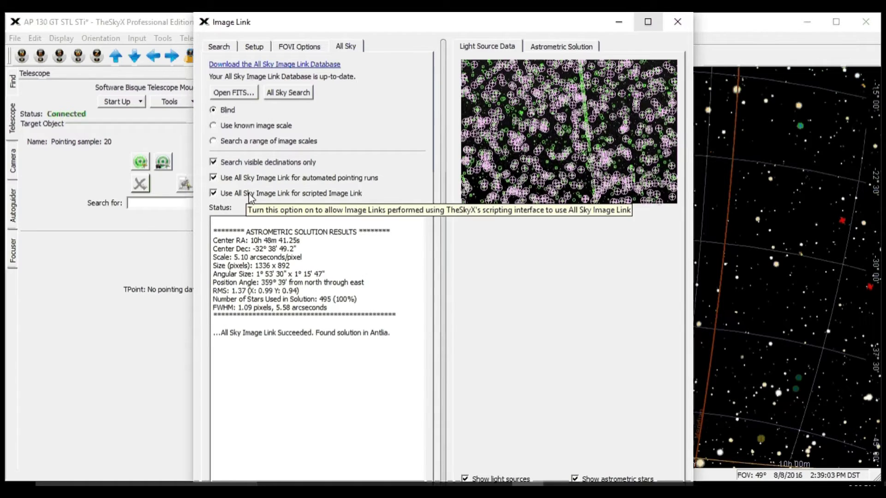
click(678, 22)
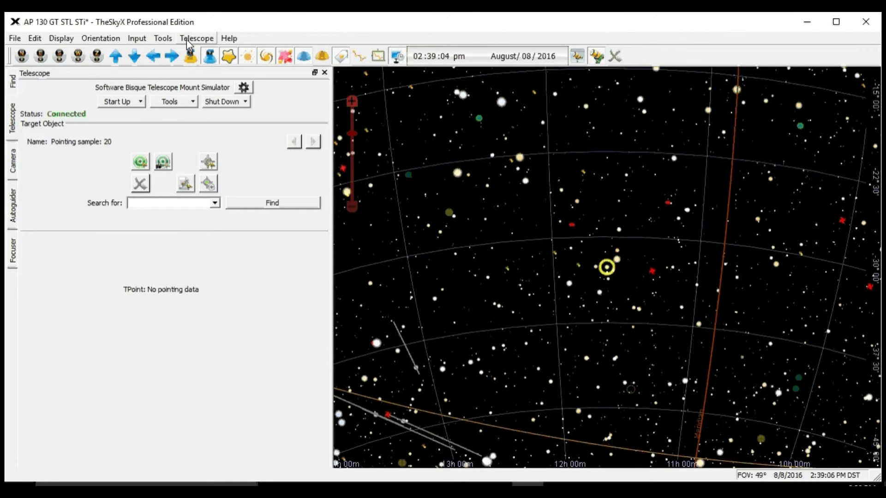
Launch the TPoint Add On from the Telescope menu and open the Automated Calibration setup
click(187, 40)
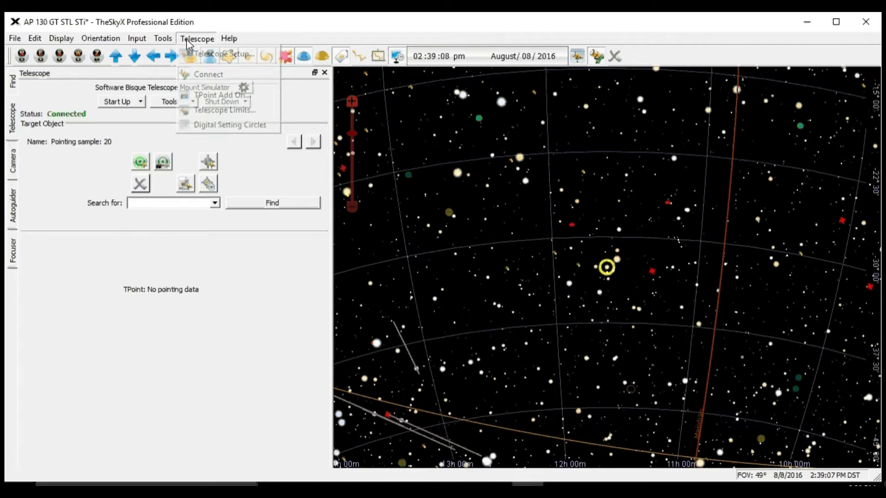
click(203, 98)
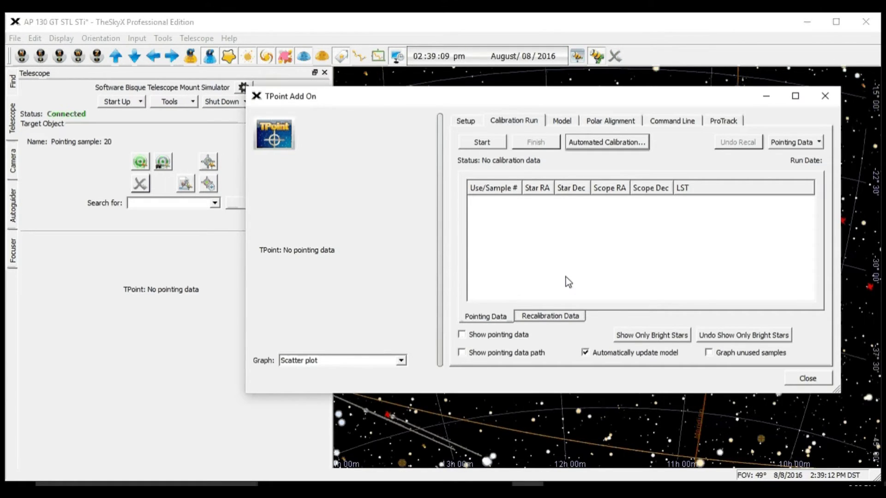
click(590, 144)
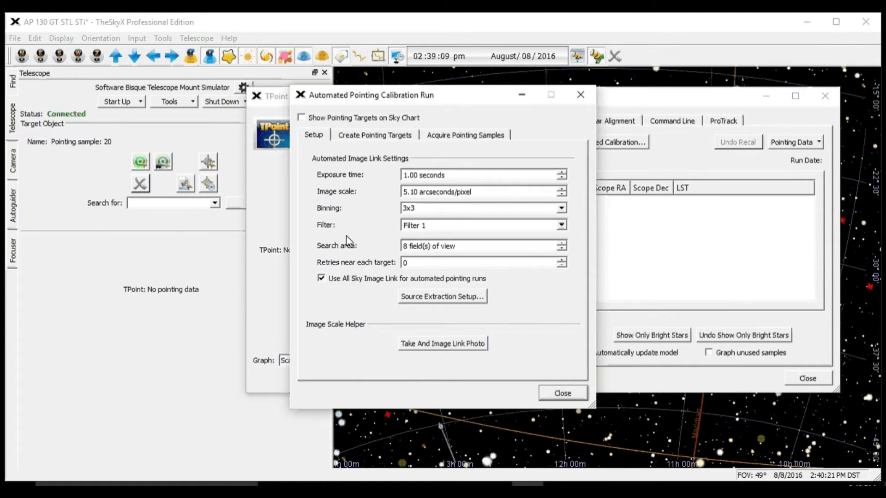
Take and image-link a test photo, then accept the 5.10 arcseconds/pixel image scale
click(436, 346)
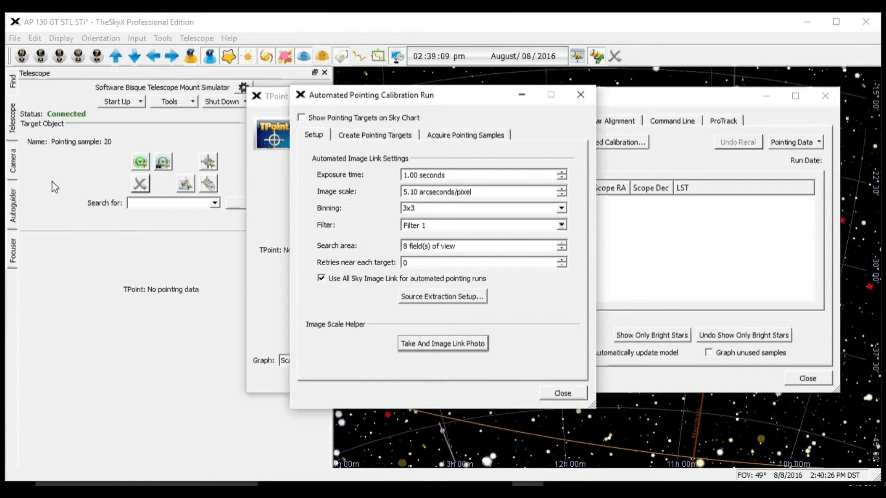
click(14, 162)
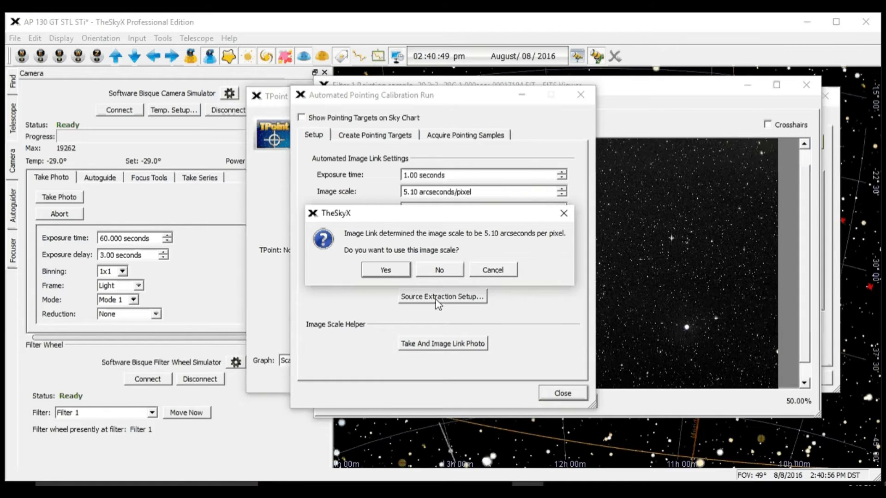
click(394, 270)
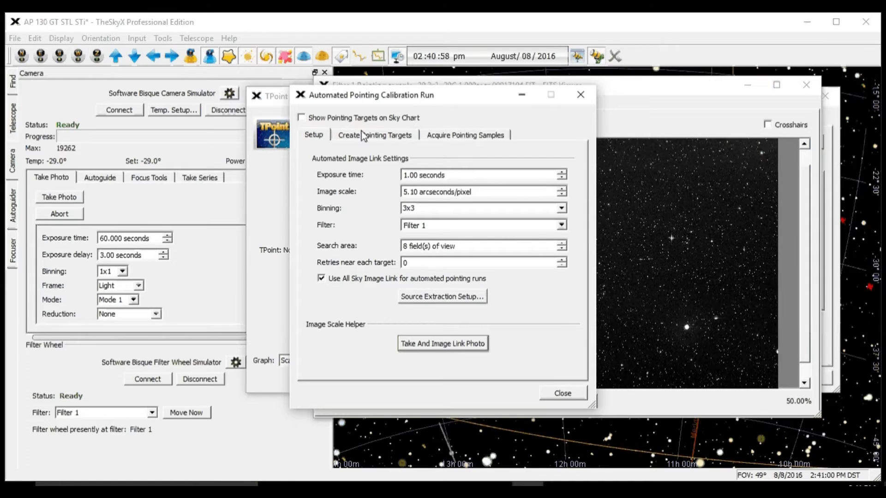
Drag the region boundaries to get 20 targets, azimuth 1.4–358.6 and altitude 15.0–81.8
click(752, 85)
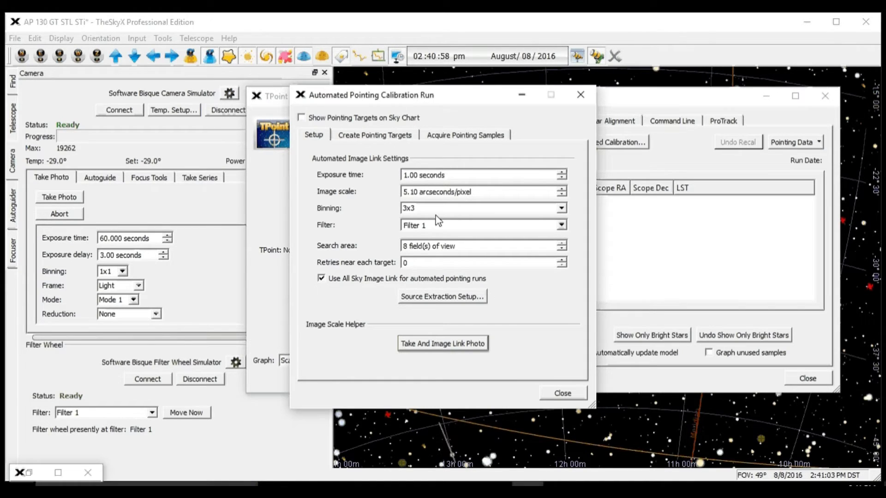
click(366, 134)
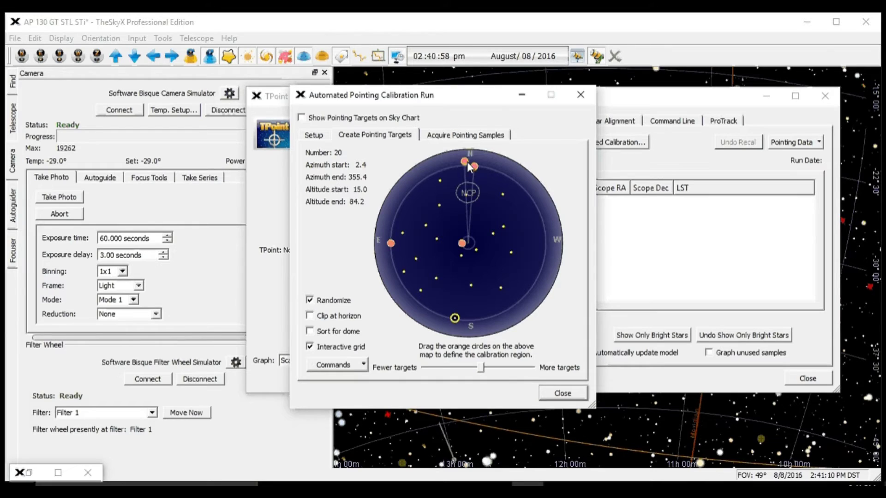
mouse_move(465, 163)
mouse_down()
mouse_move(445, 163)
mouse_move(423, 238)
mouse_move(450, 285)
mouse_move(411, 255)
mouse_move(433, 160)
mouse_move(459, 160)
mouse_up()
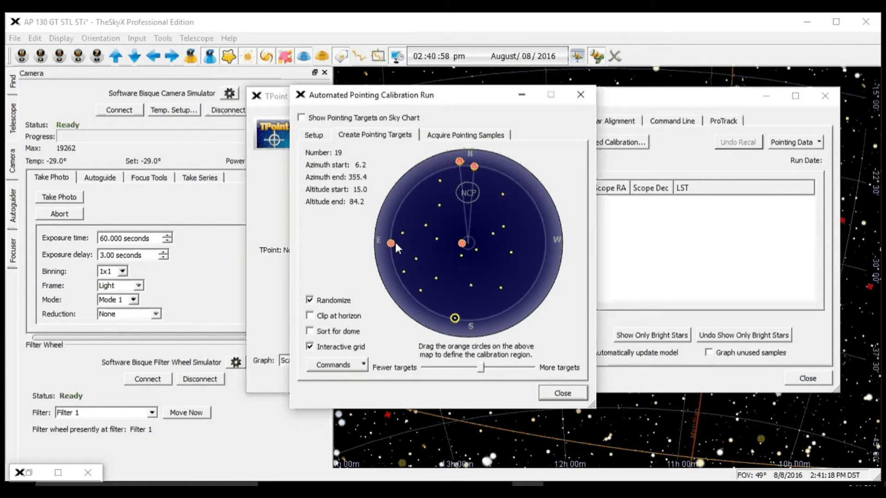
drag(396, 244, 385, 247)
drag(463, 243, 459, 244)
mouse_move(458, 242)
mouse_down()
mouse_move(444, 245)
mouse_move(461, 243)
mouse_up()
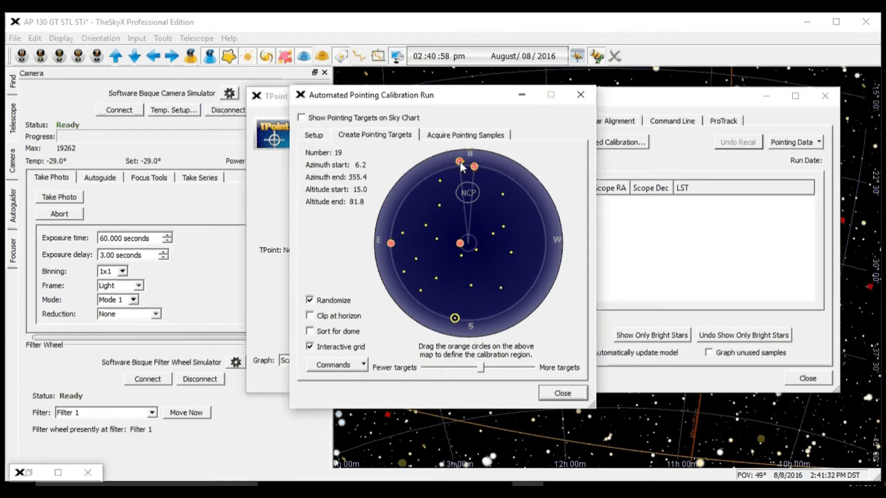
mouse_move(460, 162)
mouse_down()
mouse_move(529, 201)
mouse_move(528, 284)
mouse_move(544, 244)
mouse_move(544, 262)
mouse_move(420, 259)
mouse_move(425, 230)
mouse_move(543, 301)
mouse_move(470, 166)
mouse_up()
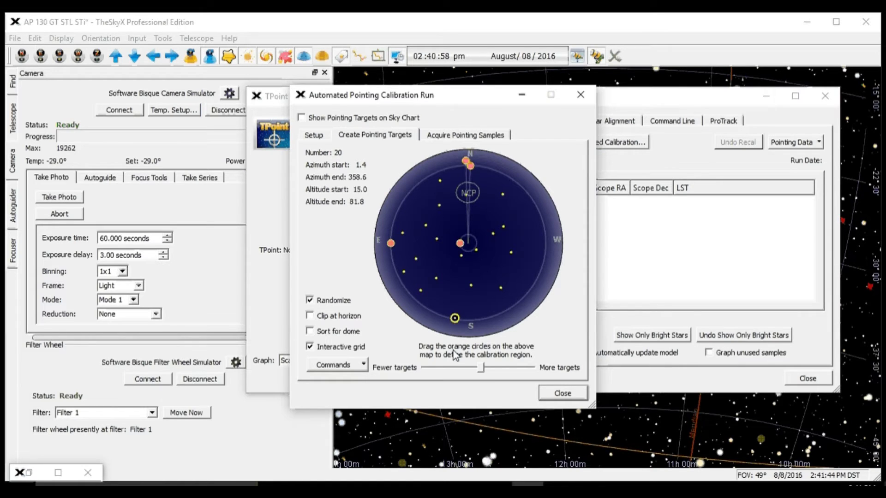
mouse_move(482, 368)
mouse_down()
mouse_move(431, 367)
mouse_move(531, 368)
mouse_move(458, 368)
mouse_move(480, 368)
mouse_up()
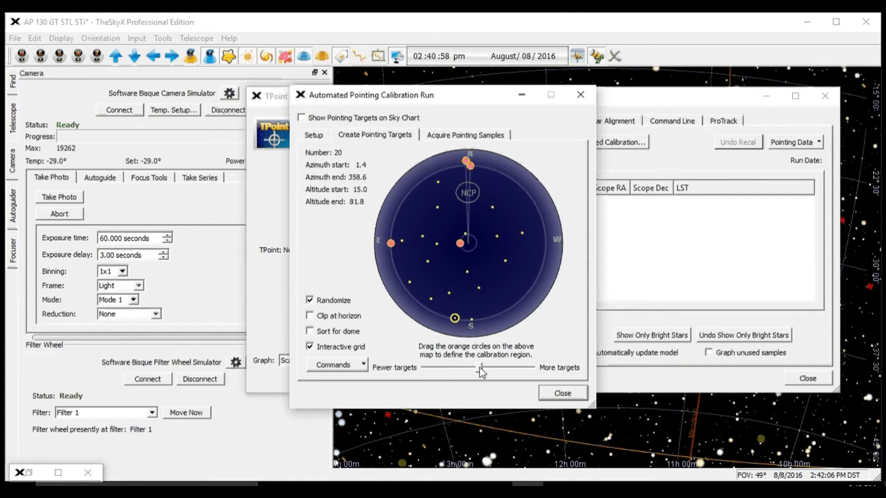
drag(480, 368, 474, 365)
drag(473, 369, 478, 371)
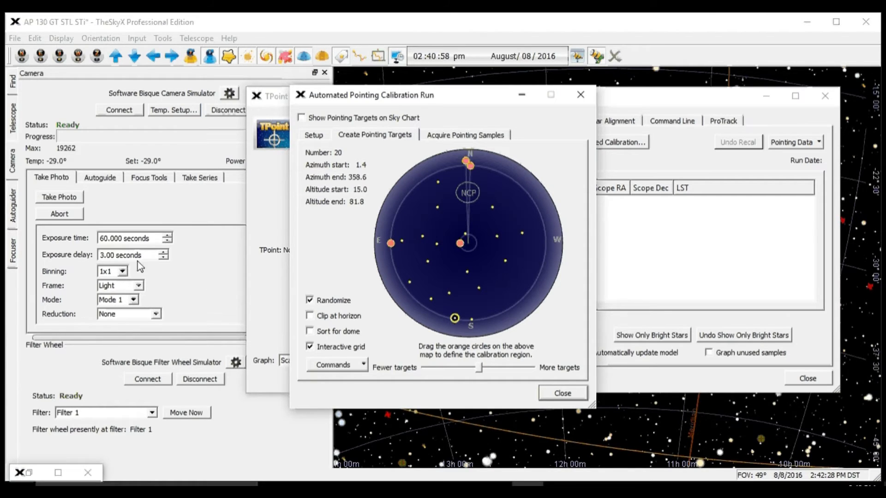
click(167, 259)
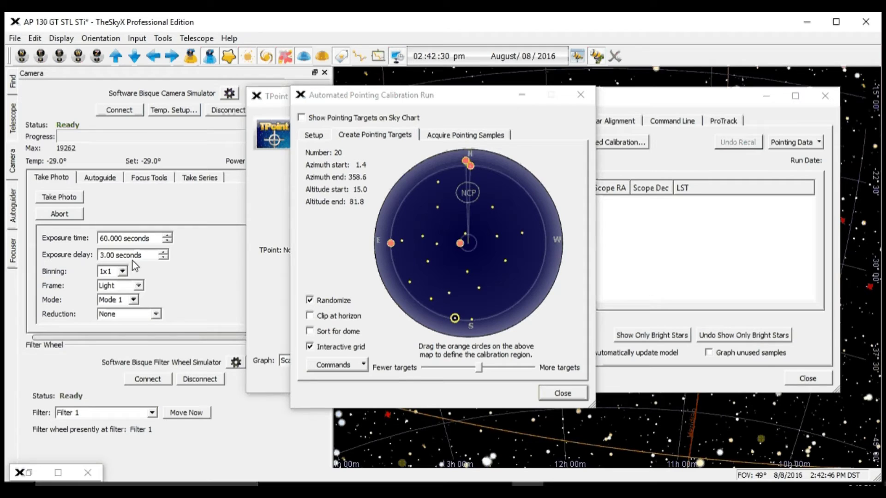
Start the full automated calibration run from the Acquire Pointing Samples tab
click(450, 135)
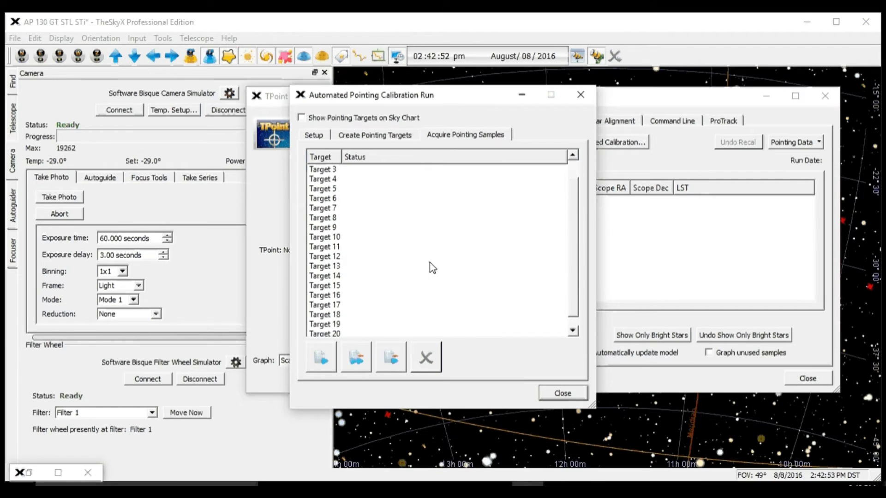
scroll(432, 268, up, 1)
click(323, 362)
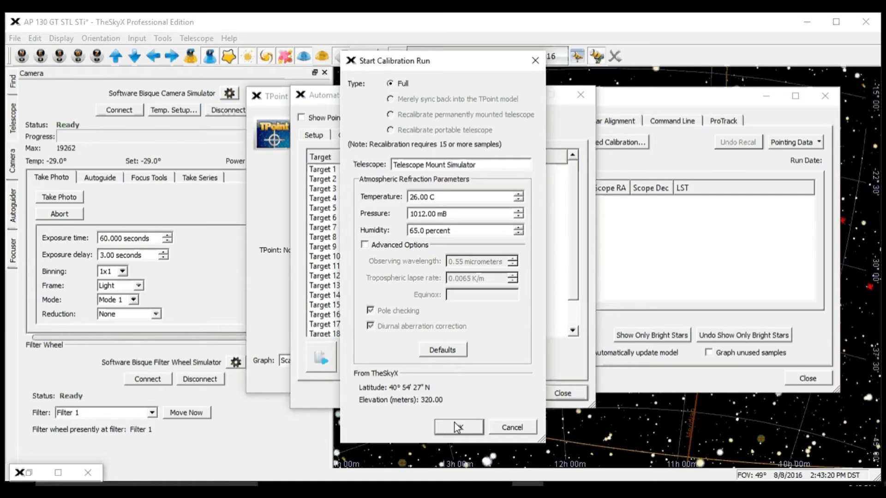
click(454, 422)
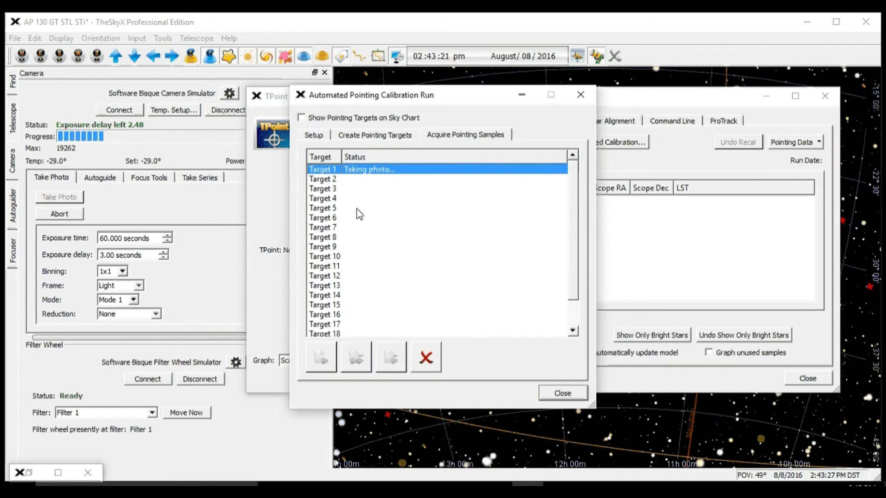
Check the pointing target map, then cycle between the TPoint add-on, run dialog and settings windows
click(369, 135)
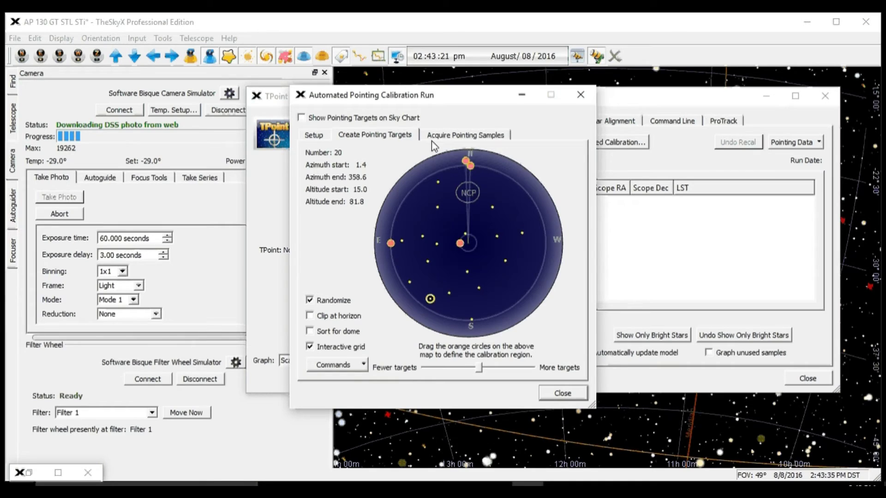
click(448, 136)
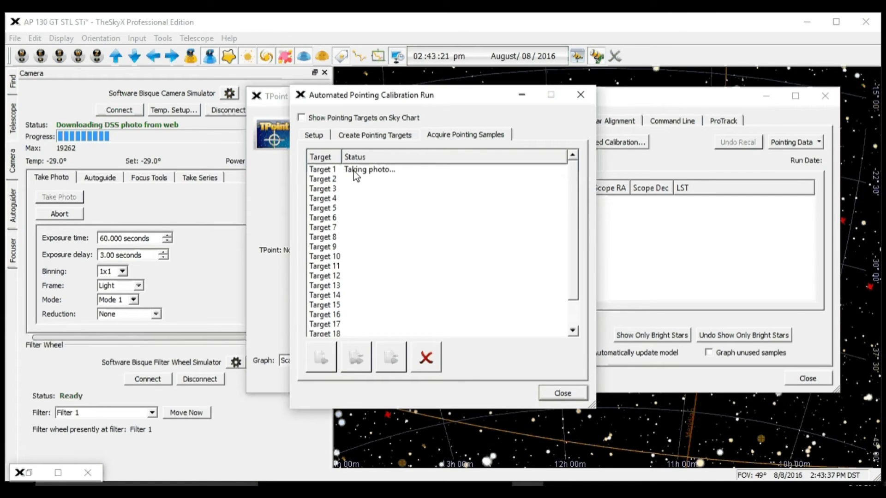
click(666, 168)
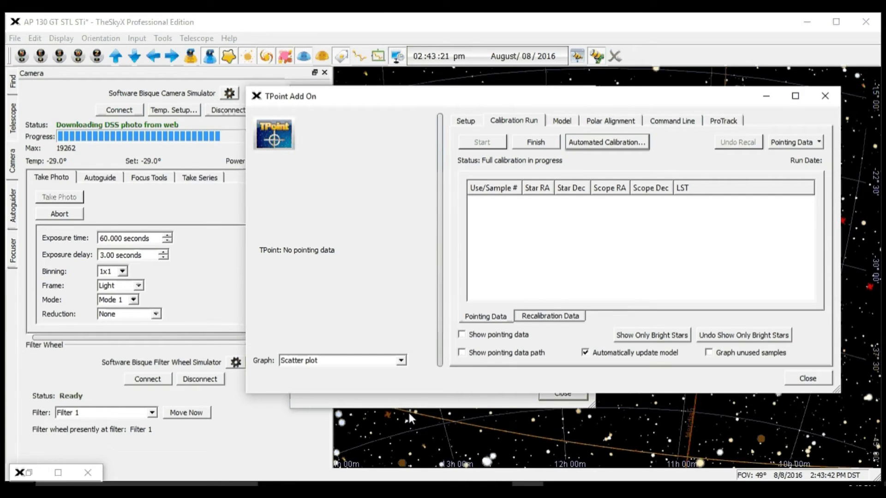
click(419, 405)
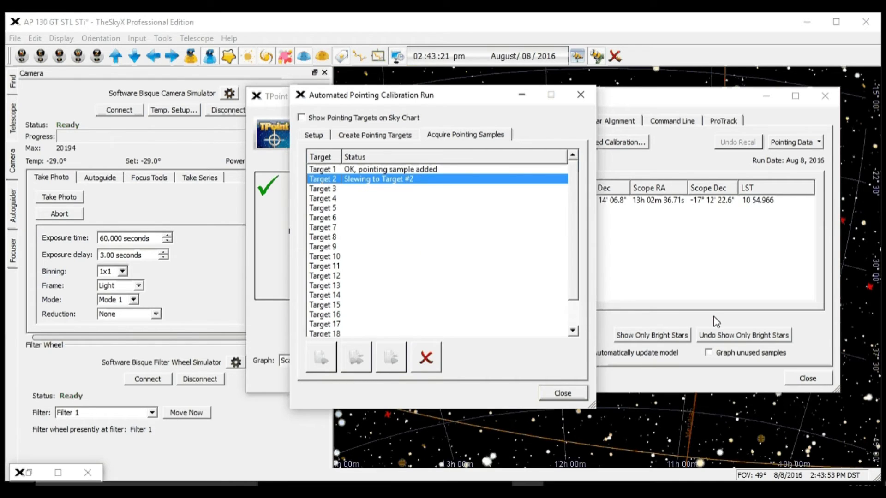
click(606, 320)
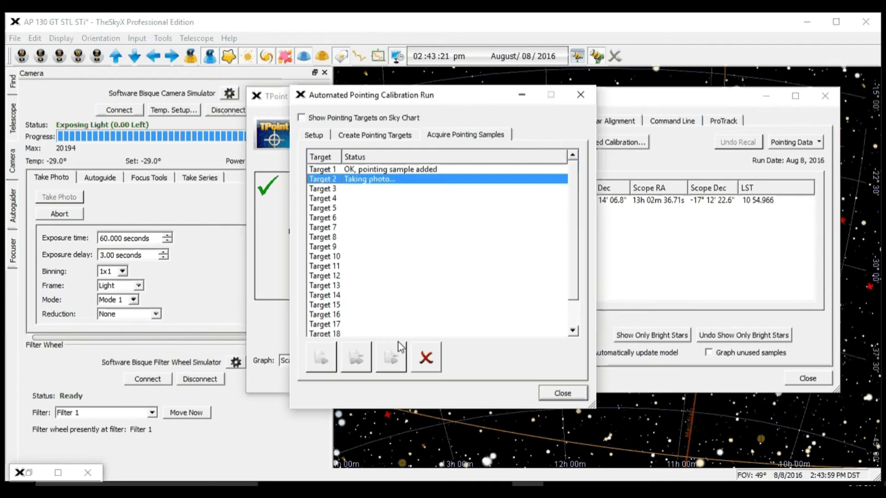
scroll(396, 274, down, 1)
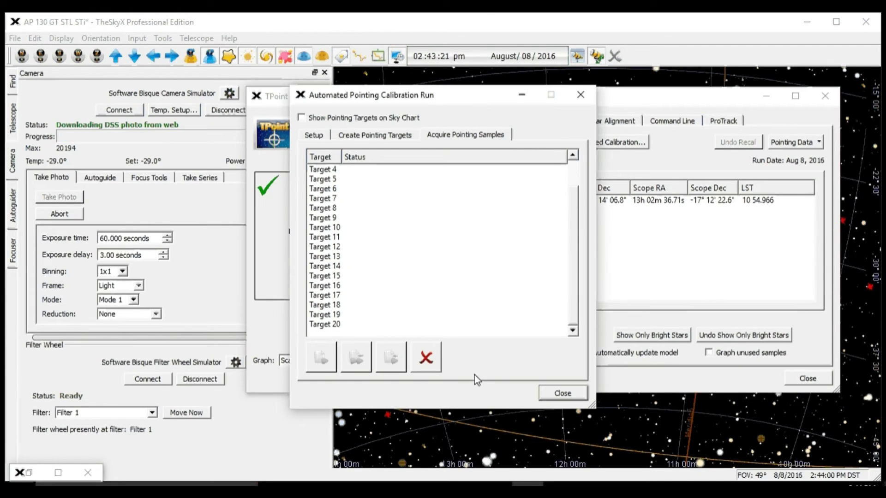
mouse_move(591, 484)
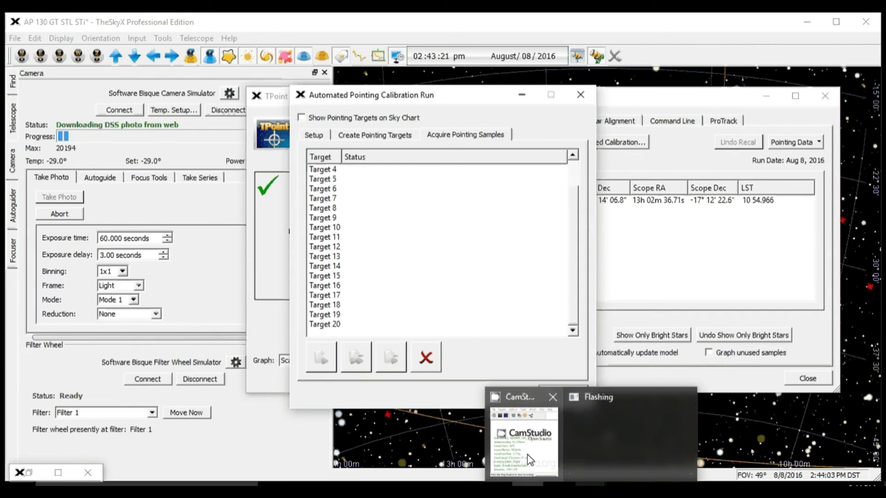
click(529, 459)
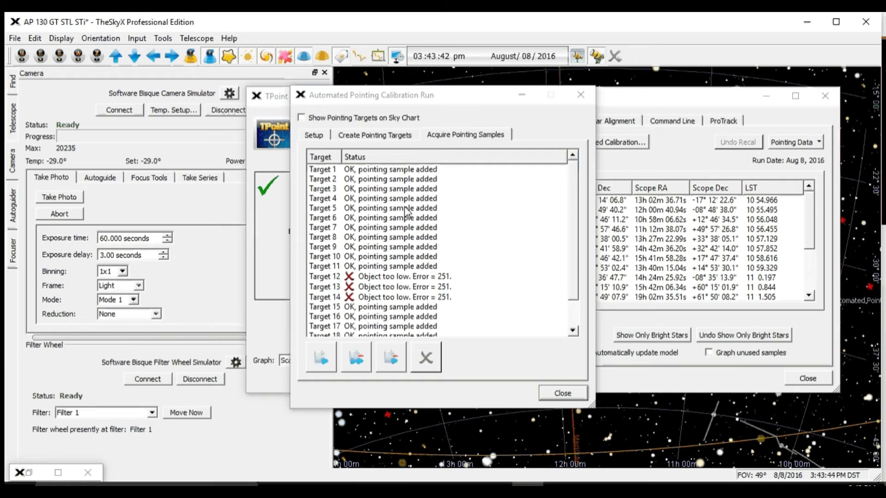
Scroll the sample results through targets 15–20, then minimize the run dialog to reveal TPoint's samples
scroll(379, 322, down, 1)
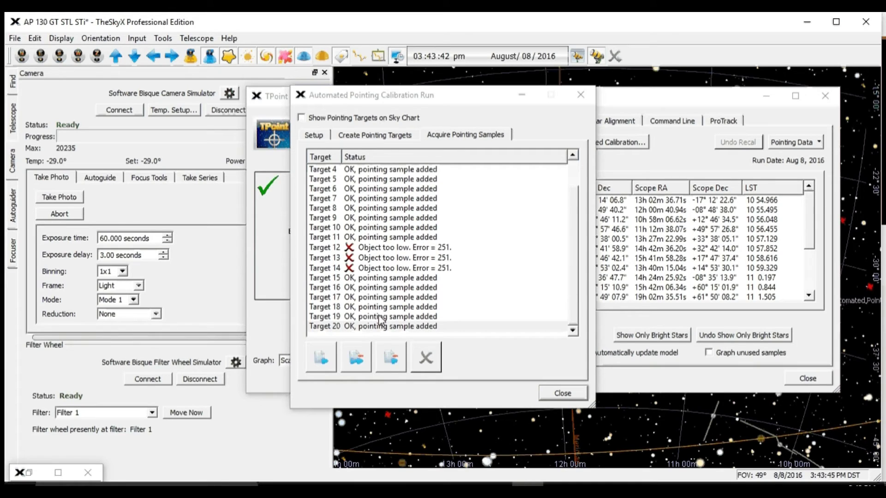
scroll(363, 262, up, 1)
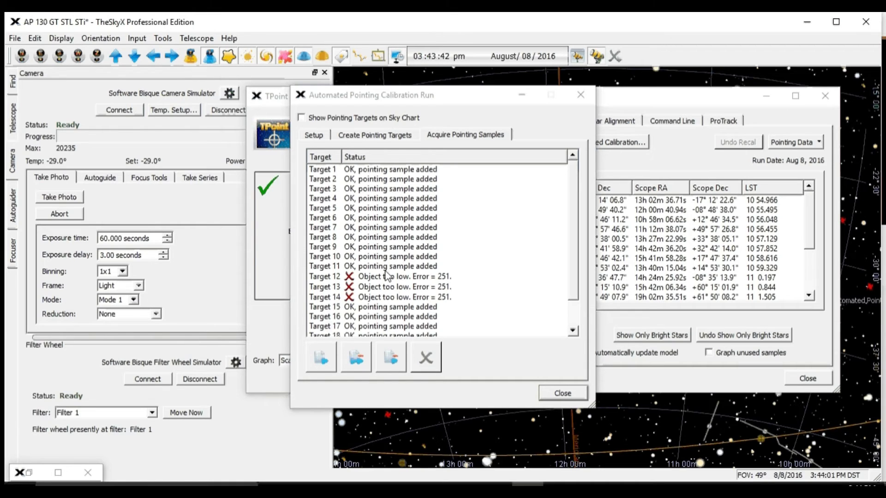
scroll(386, 276, down, 1)
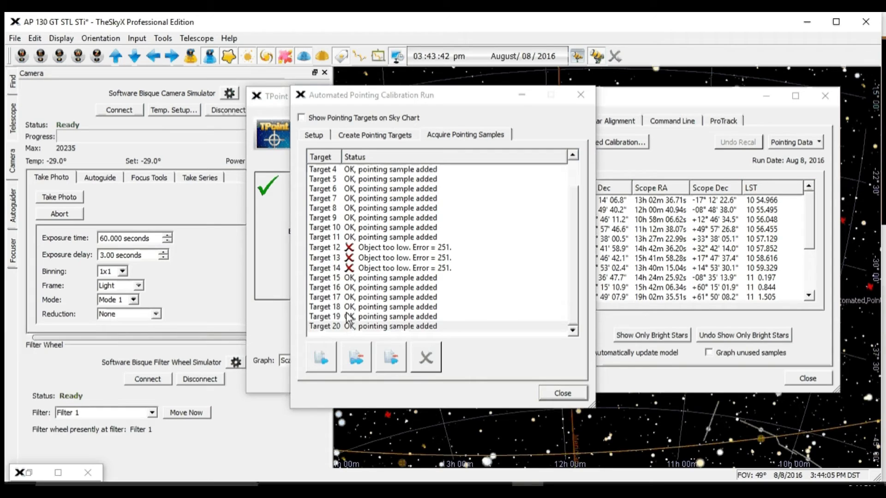
click(522, 94)
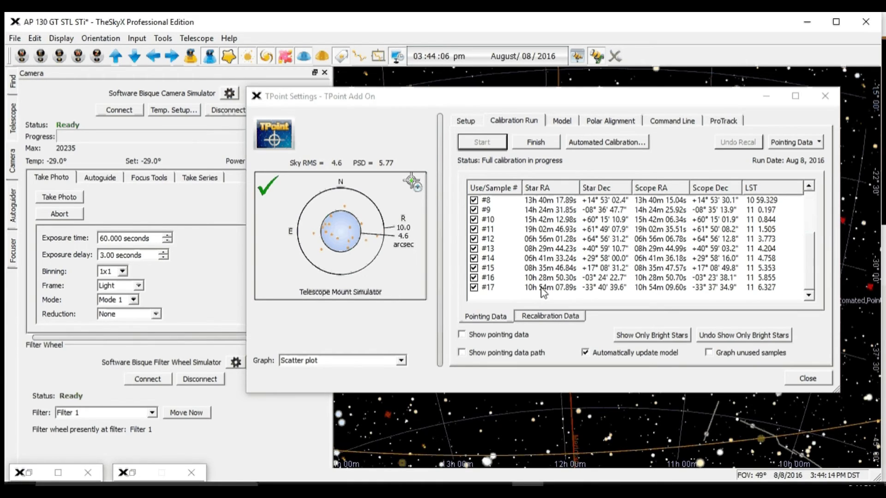
Compute and apply a Super Model from the Model tab, giving Sky RMS 5.1 and PSD 6.10
click(564, 122)
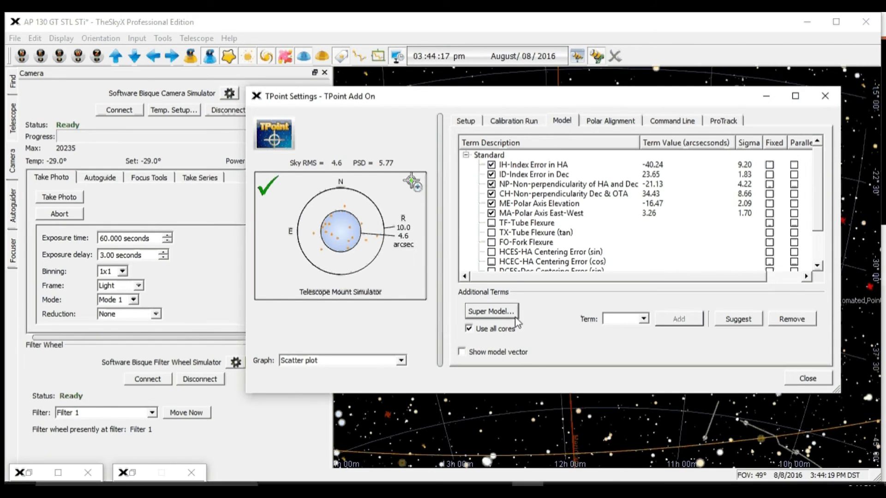
click(503, 313)
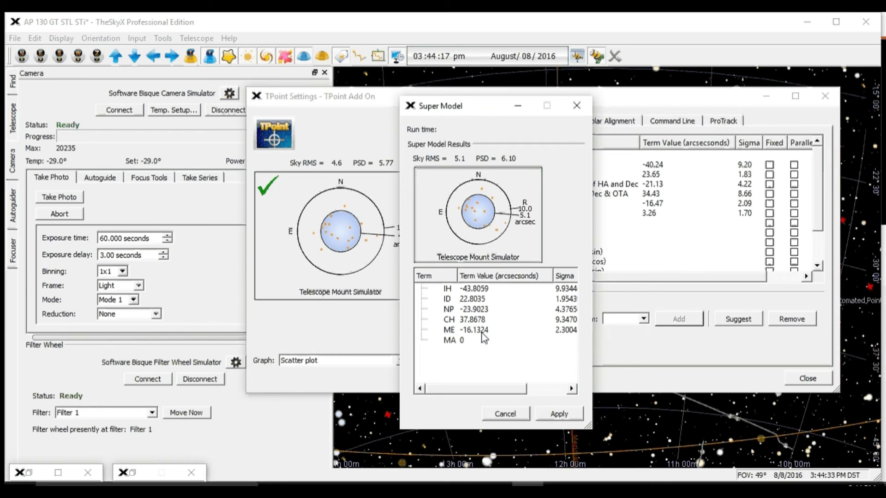
click(545, 416)
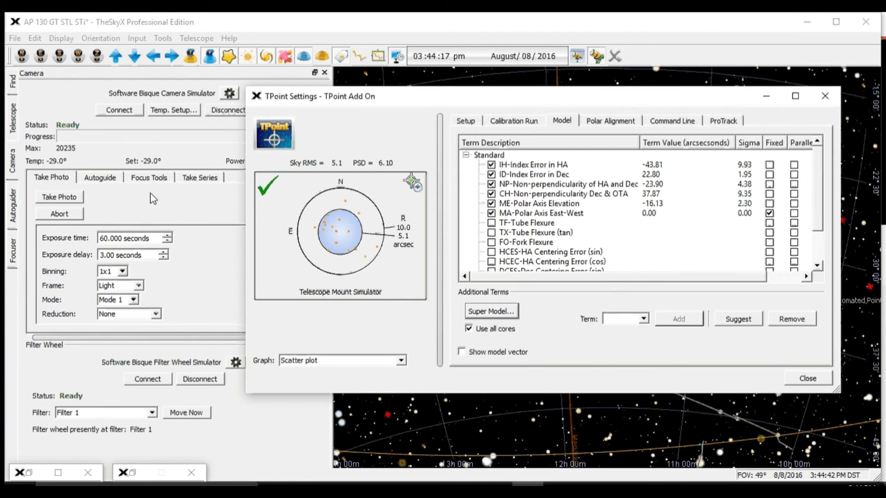
click(600, 121)
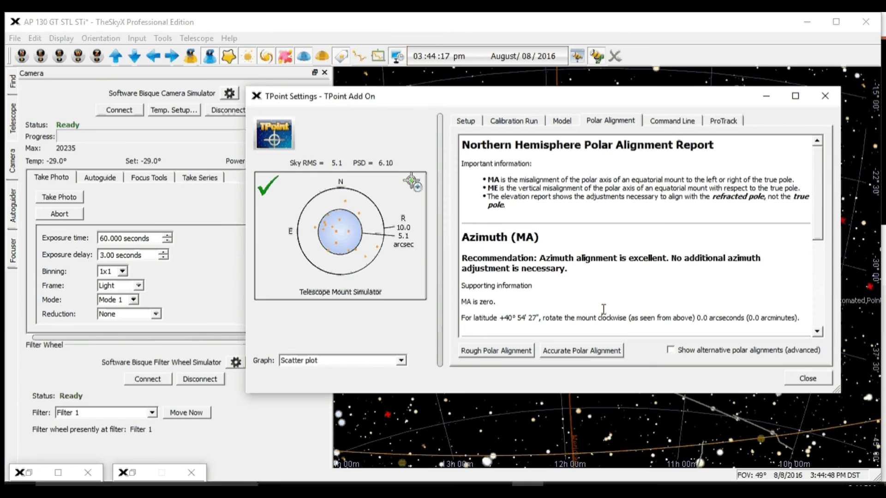
Read the report's azimuth (MA) and elevation (ME) sections, with ME at -16.1 arcseconds rated excellent
scroll(577, 302, down, 1)
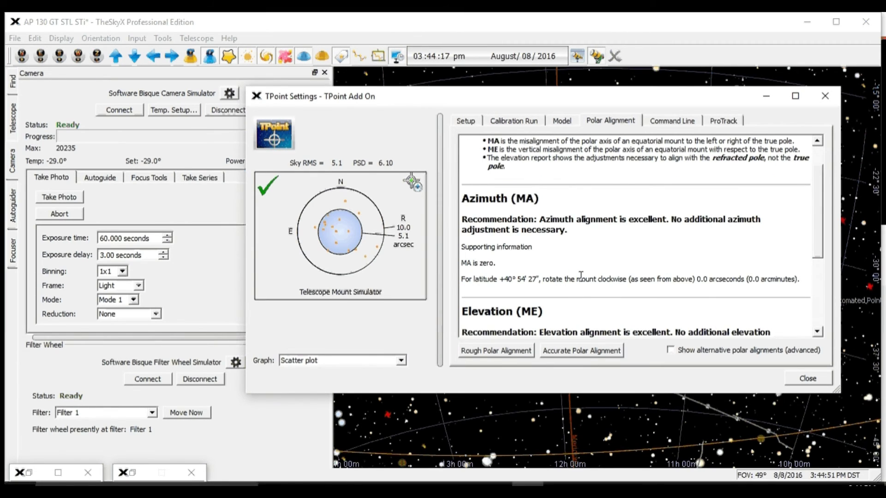
scroll(581, 276, down, 1)
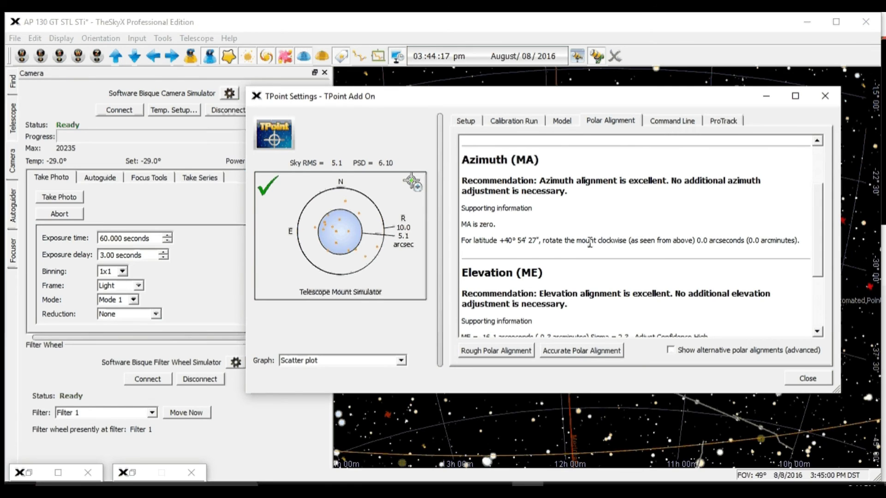
scroll(590, 244, down, 1)
scroll(600, 268, down, 1)
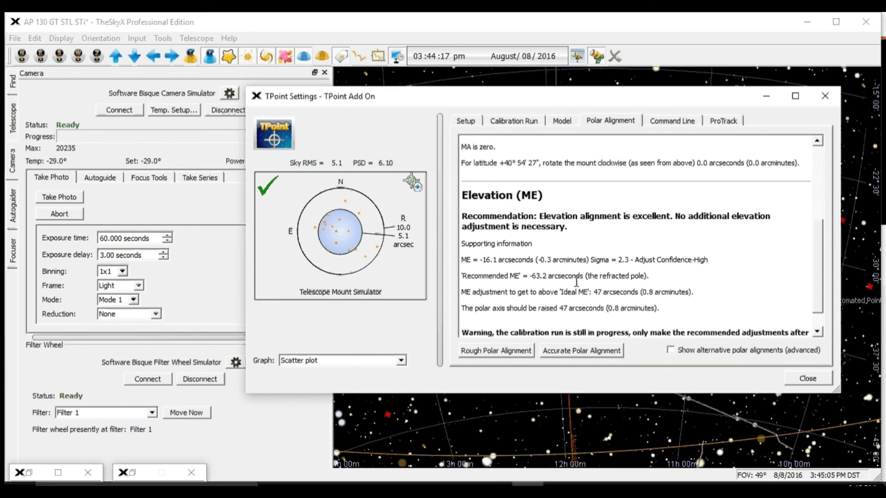
scroll(590, 245, up, 1)
scroll(538, 244, down, 1)
scroll(501, 204, up, 4)
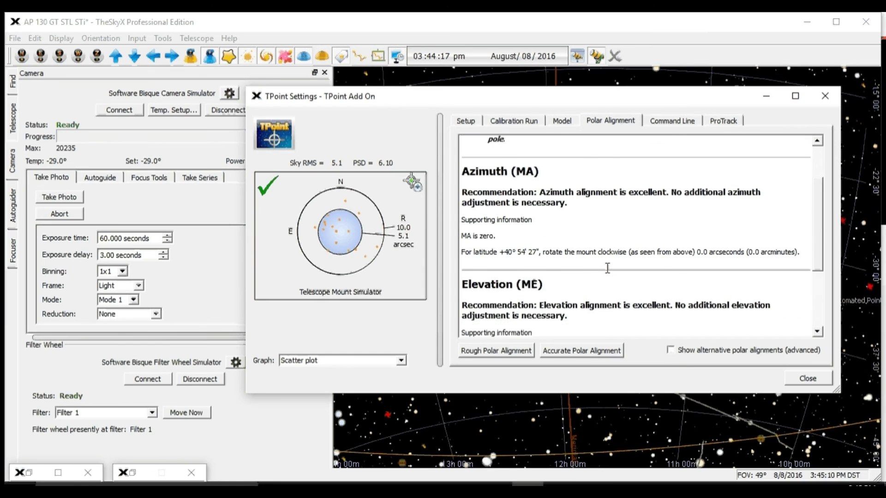
scroll(612, 257, down, 2)
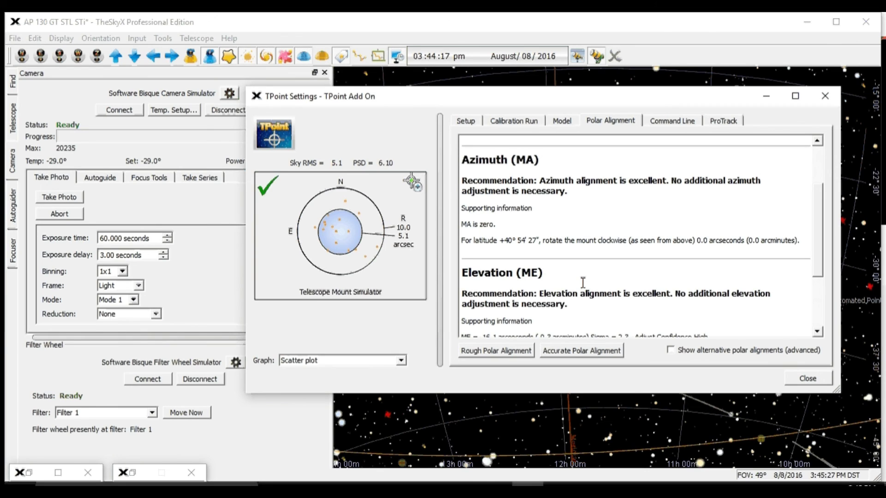
scroll(583, 282, down, 3)
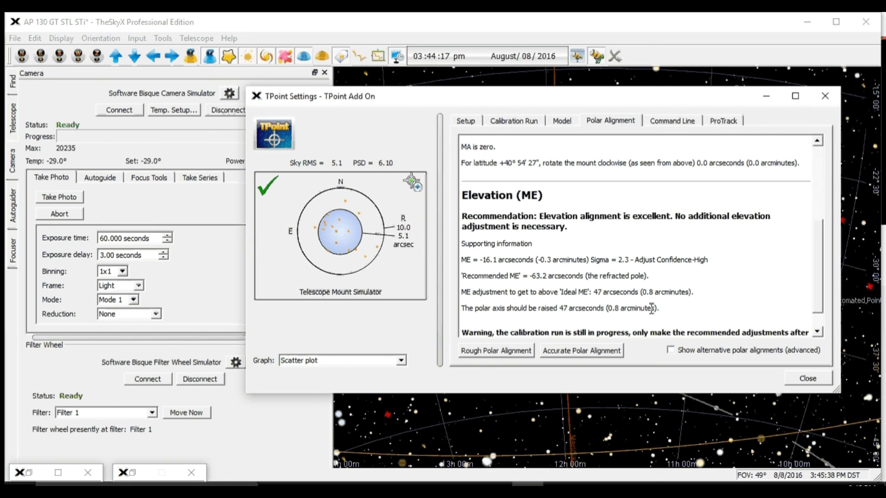
scroll(646, 301, down, 1)
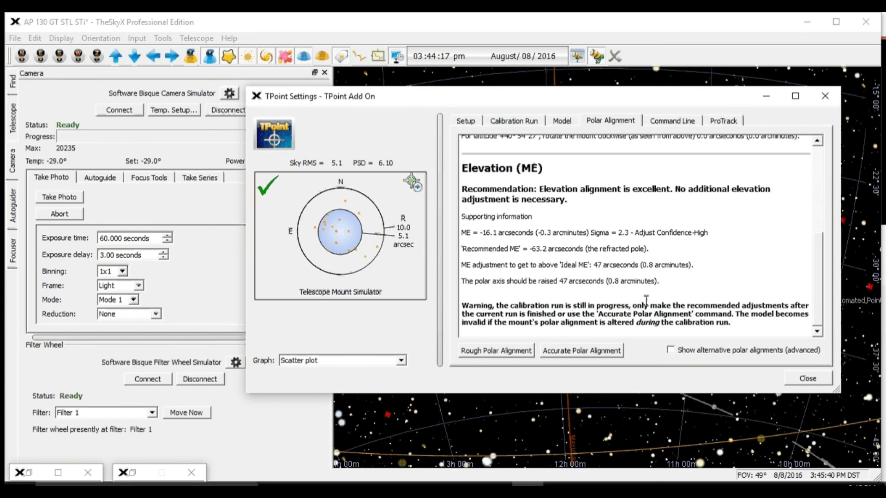
scroll(572, 267, up, 3)
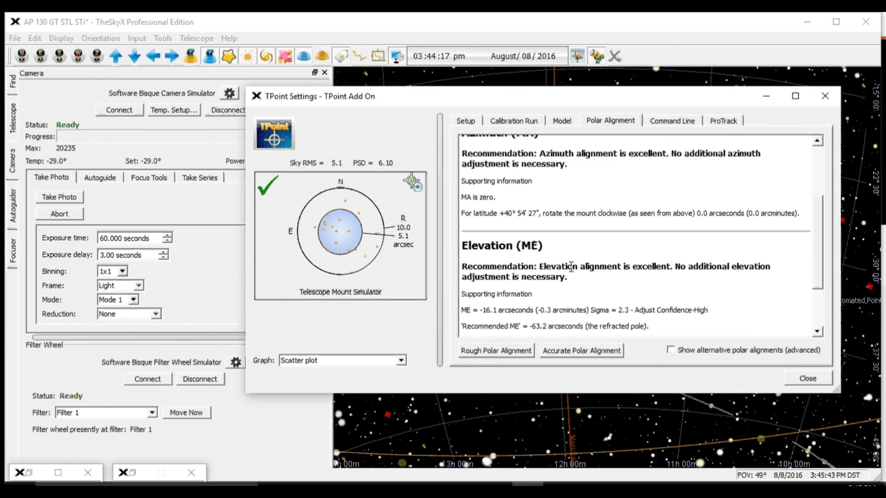
scroll(572, 267, up, 2)
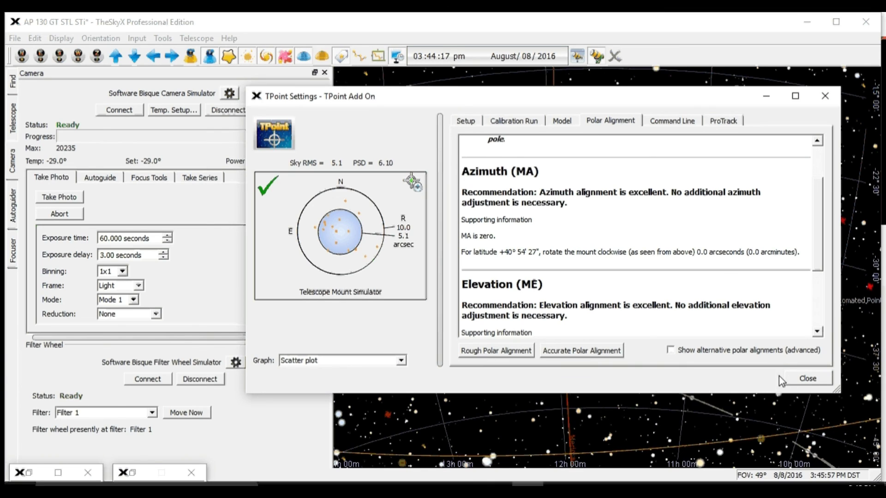
Bring the CamStudio recorder window in front of TheSkyX using its taskbar thumbnail
mouse_move(592, 485)
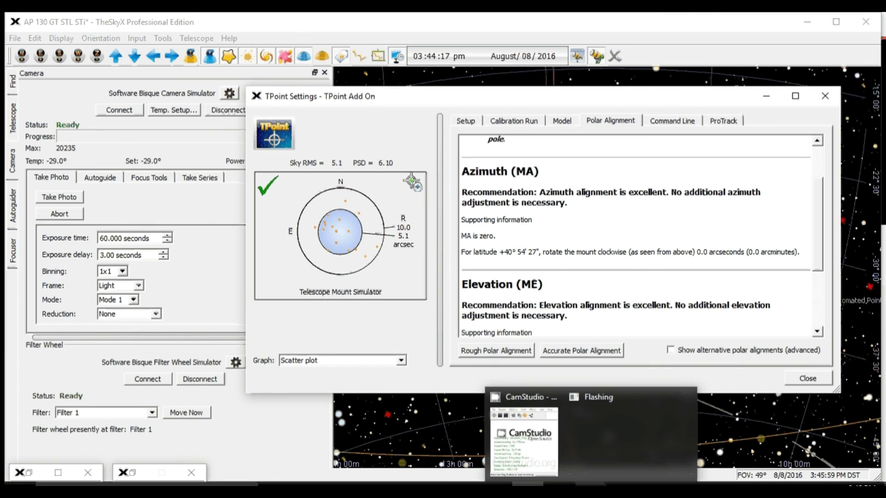
mouse_move(544, 451)
click(524, 439)
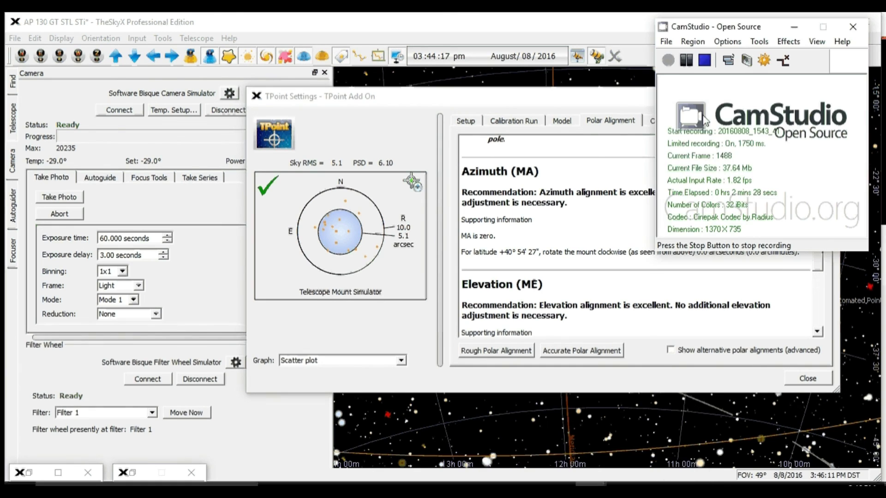